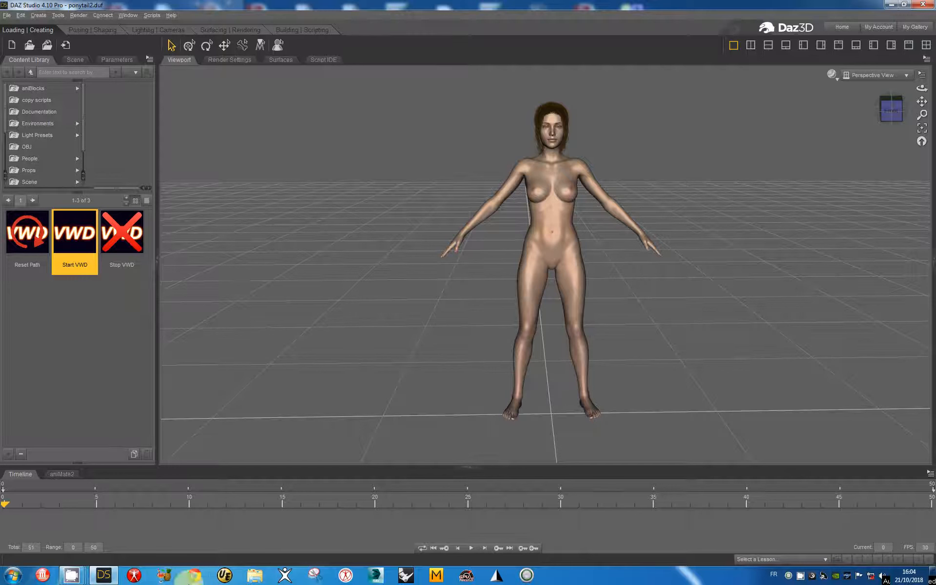
Play the figure's timeline animation briefly, stop it and return to frame 0
click(467, 551)
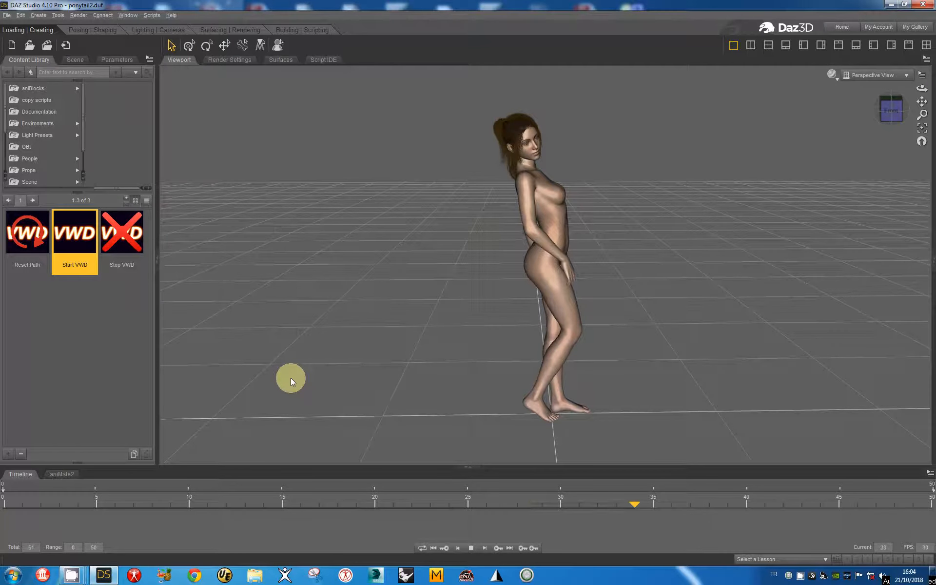
click(472, 549)
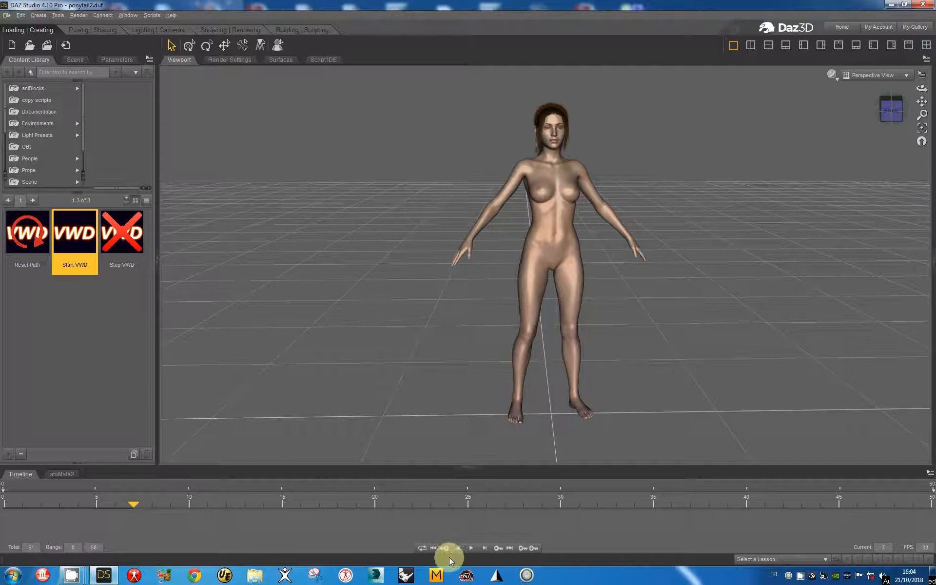
click(434, 548)
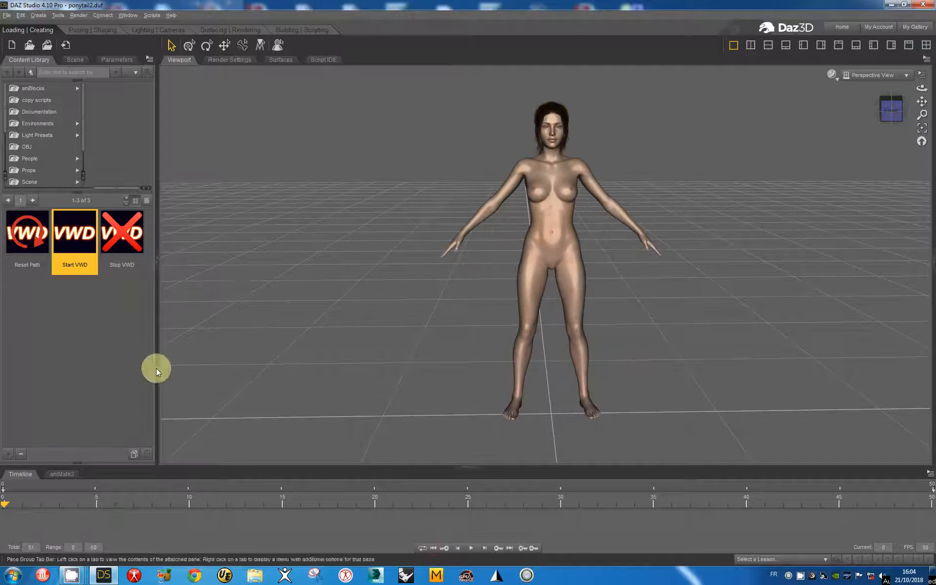
Start the VWD Cloth and Hair plugin and import Genesis 8 Female as a collision object using its animation
double_click(79, 233)
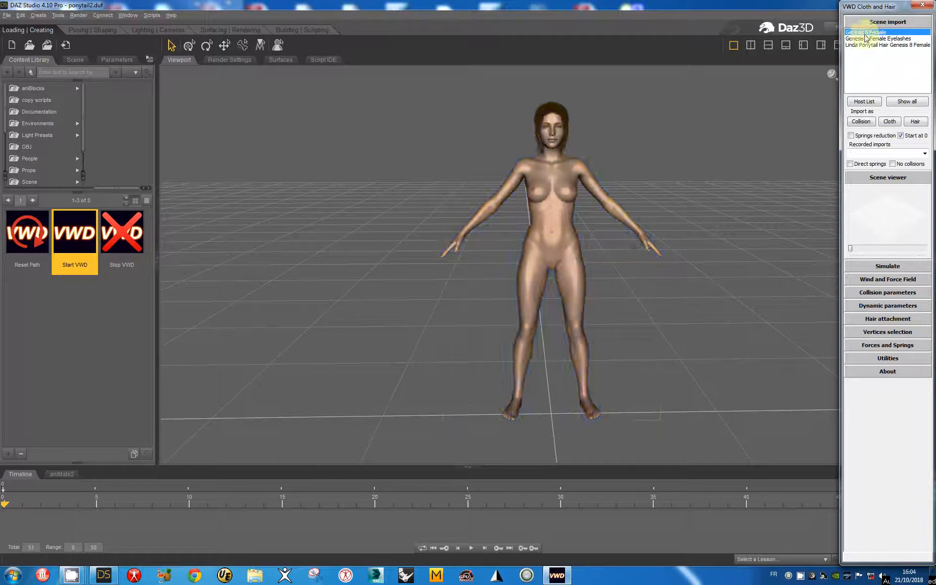
click(859, 122)
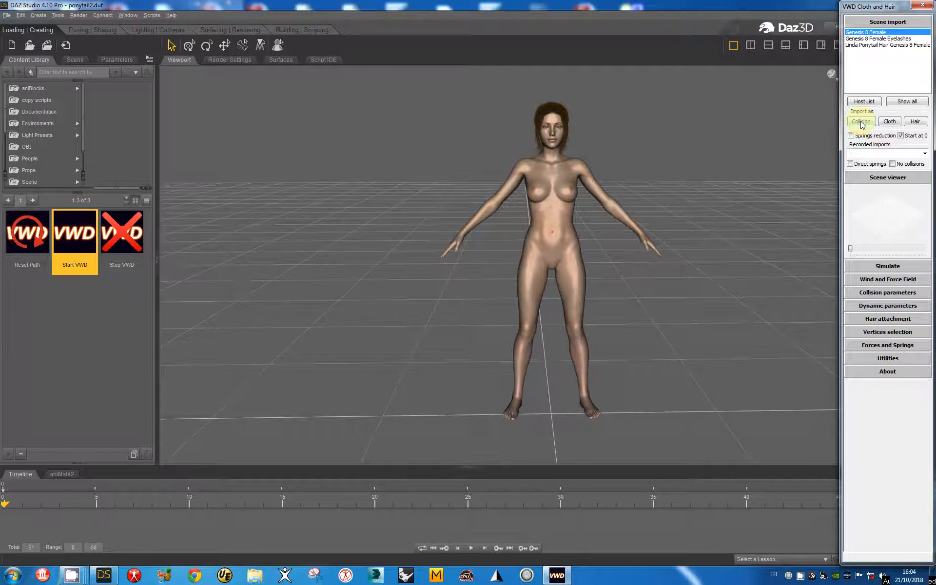
click(860, 121)
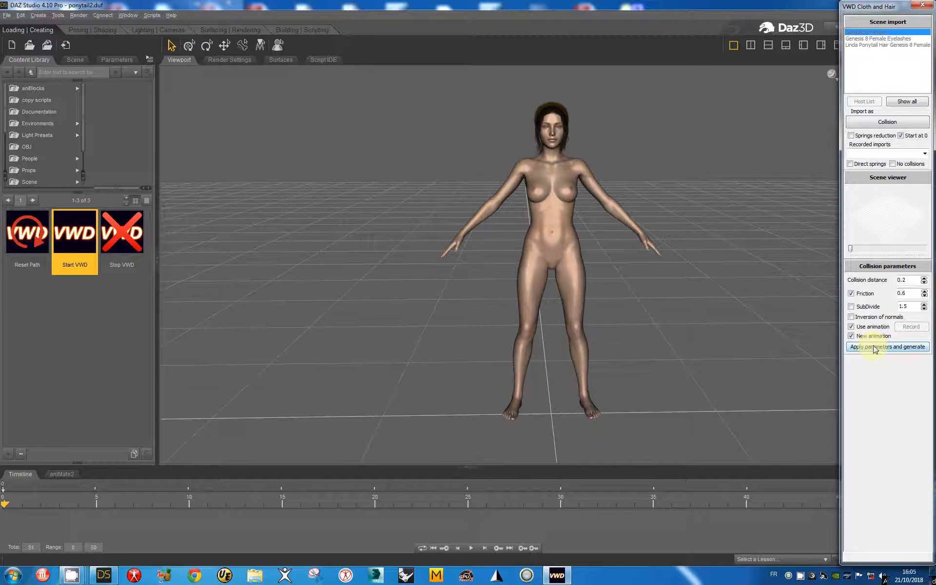
click(875, 347)
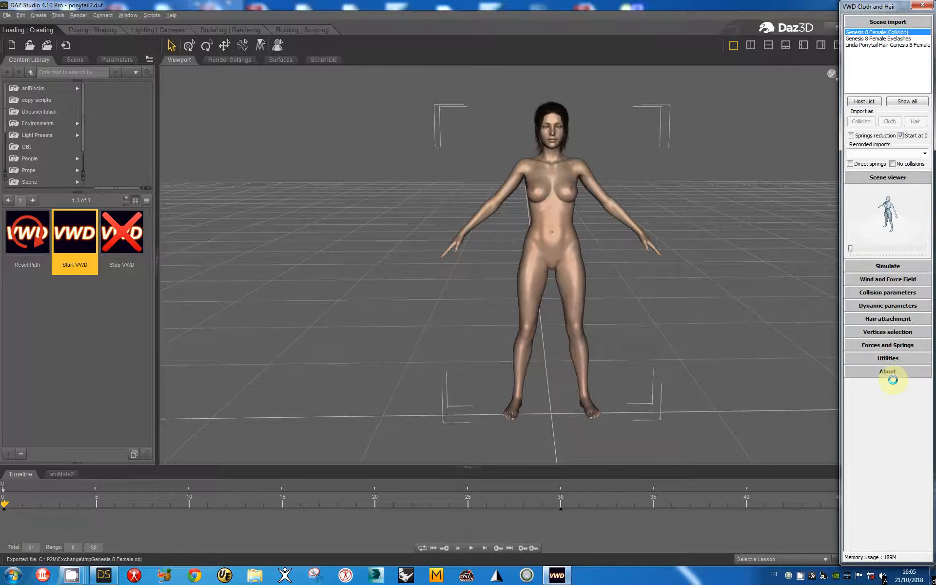
Import Linda Ponytail Hair Genesis 8 Female as cloth and generate it with the default dynamic parameters
click(880, 45)
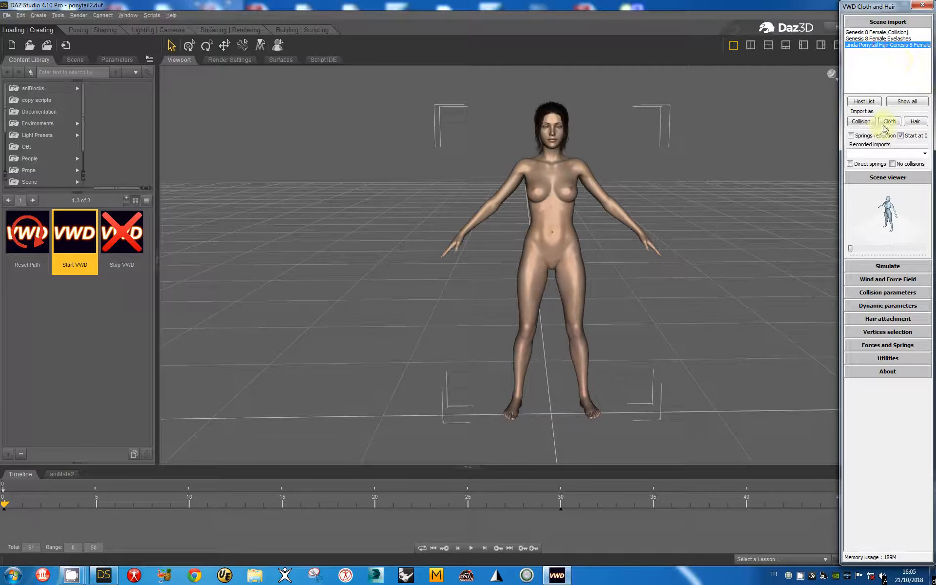
click(889, 122)
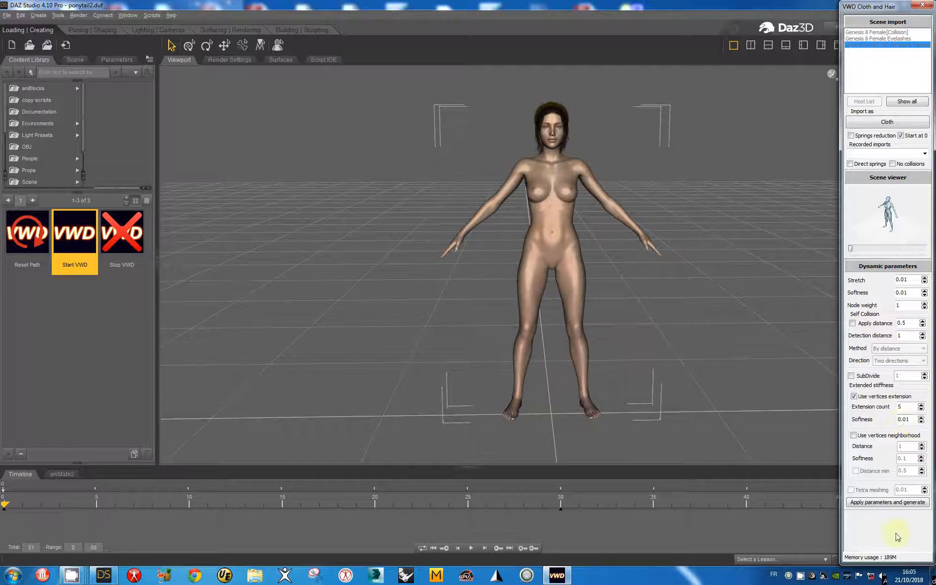
click(886, 503)
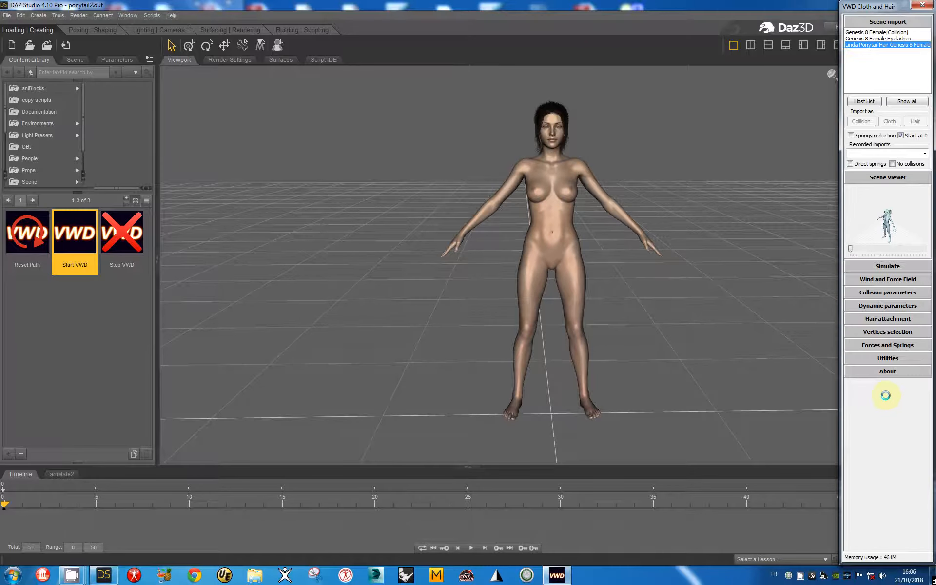
Enlarge the scene viewer, show the vertex selection and spring tools, and select the skull cap element of the hair
click(887, 178)
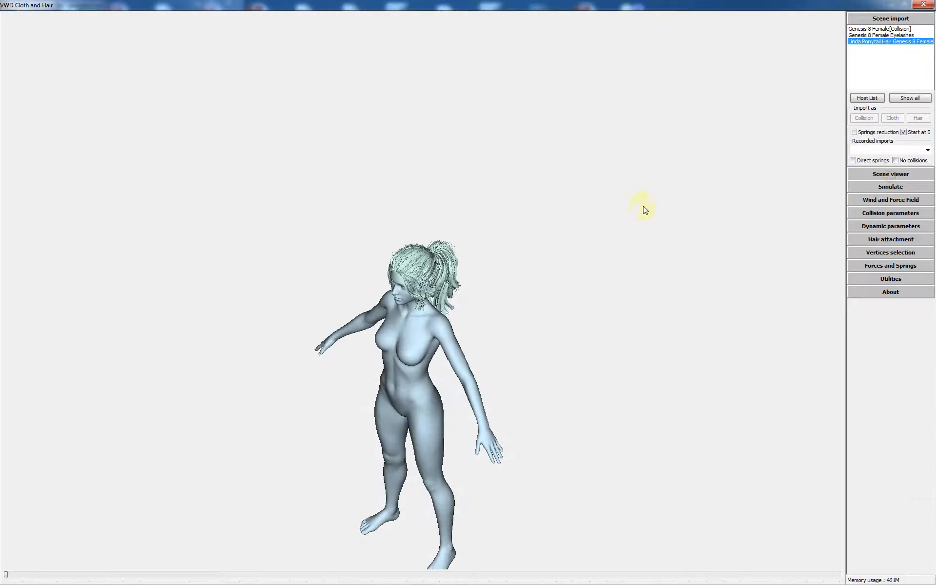
drag(645, 210, 464, 236)
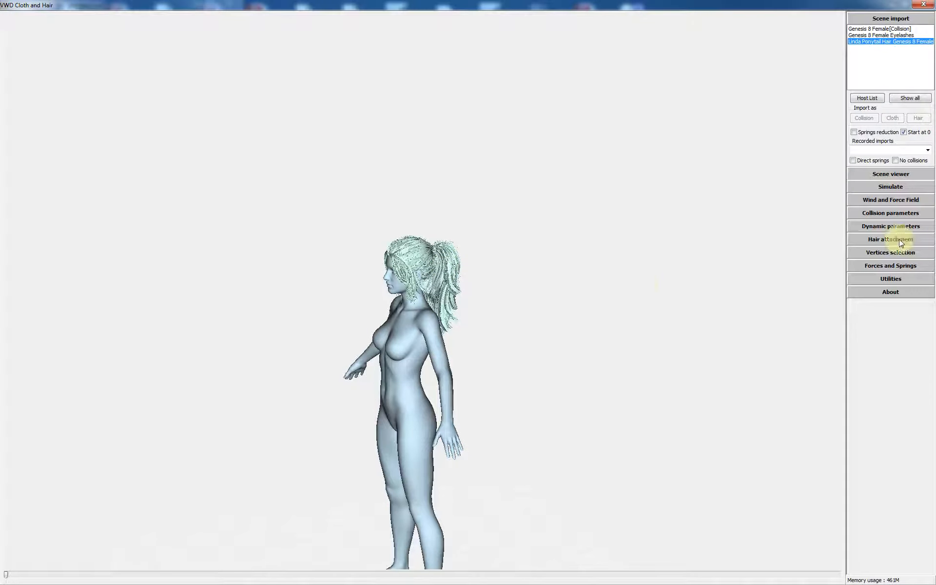
click(879, 265)
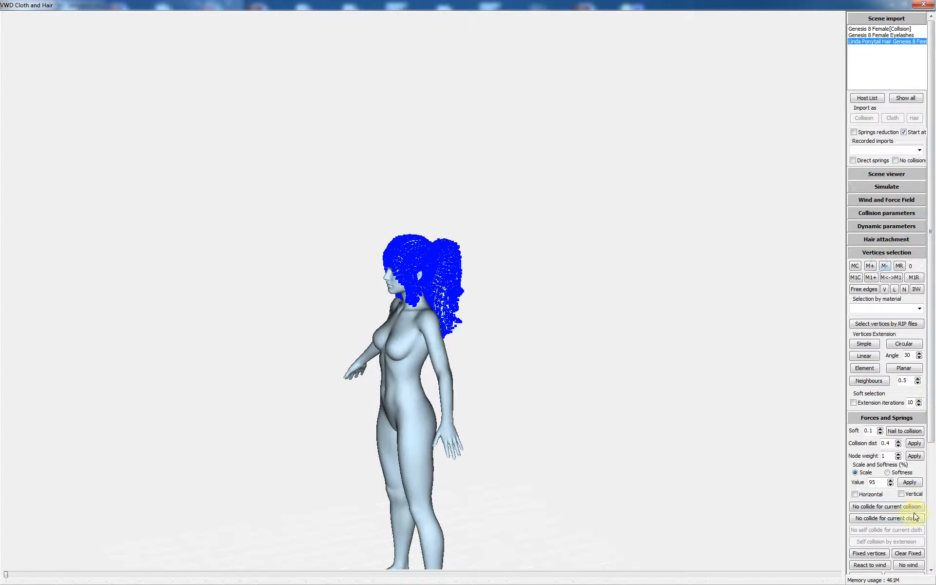
click(931, 506)
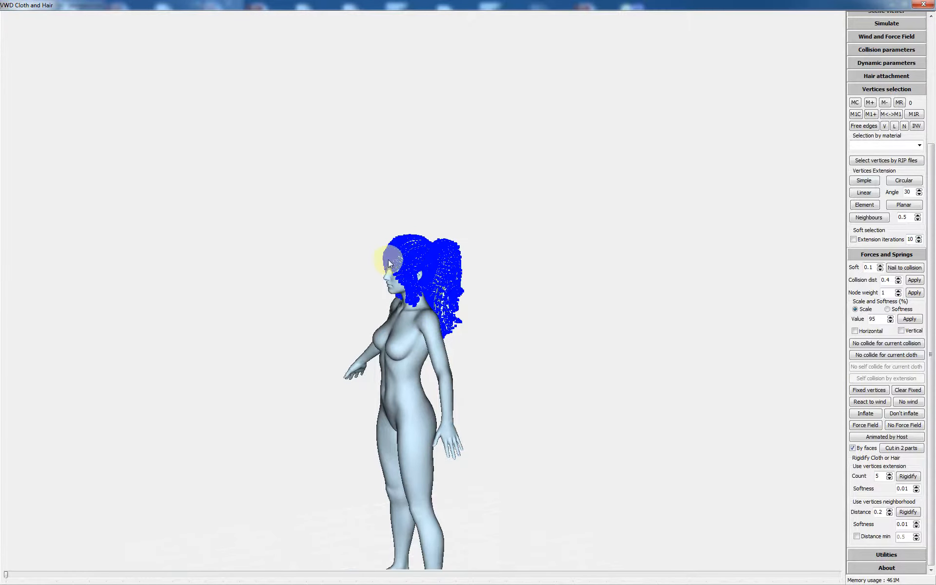
scroll(388, 259, up, 5)
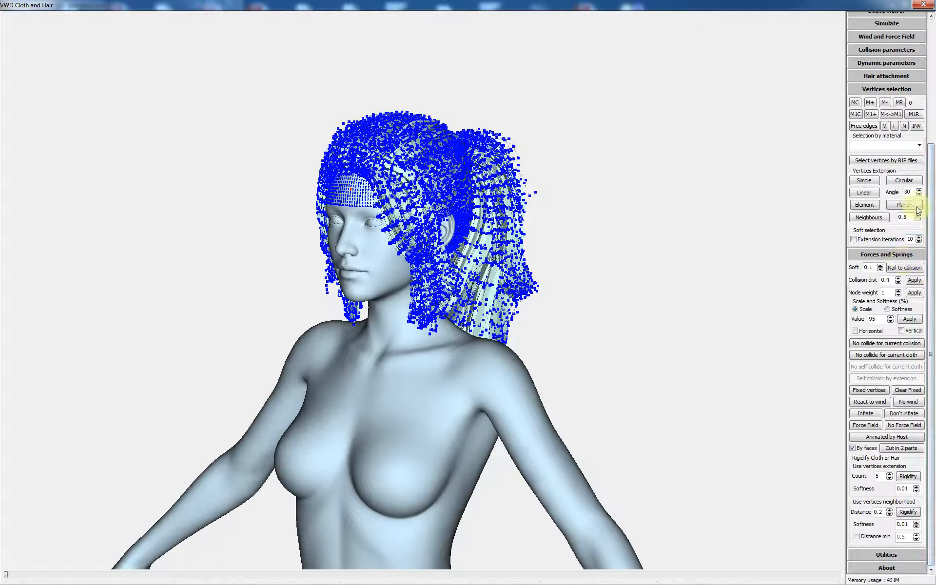
click(864, 206)
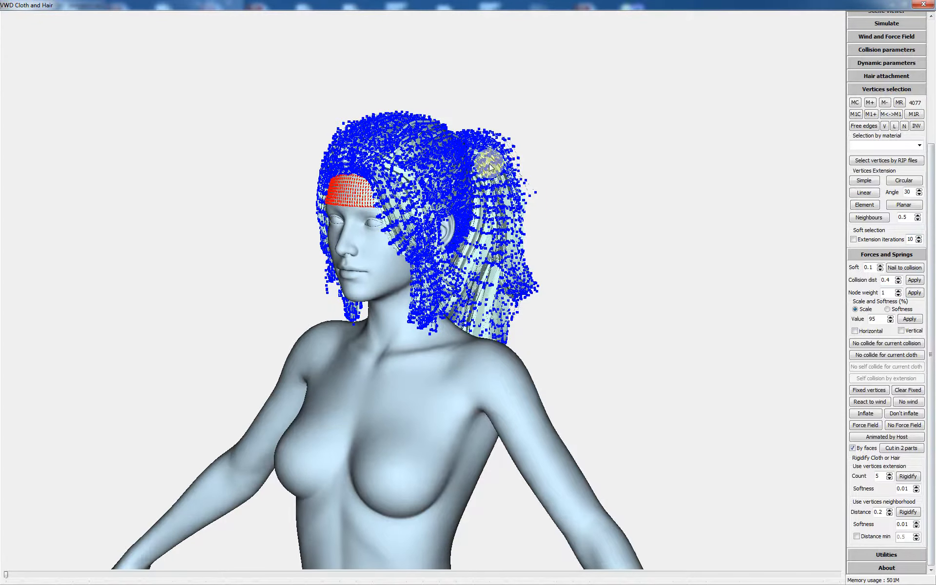
Select the hair tie at the ponytail's base as a whole element and add its vertices to the selection memory
scroll(530, 173, up, 3)
middle_drag(503, 70, 518, 240)
scroll(511, 250, up, 2)
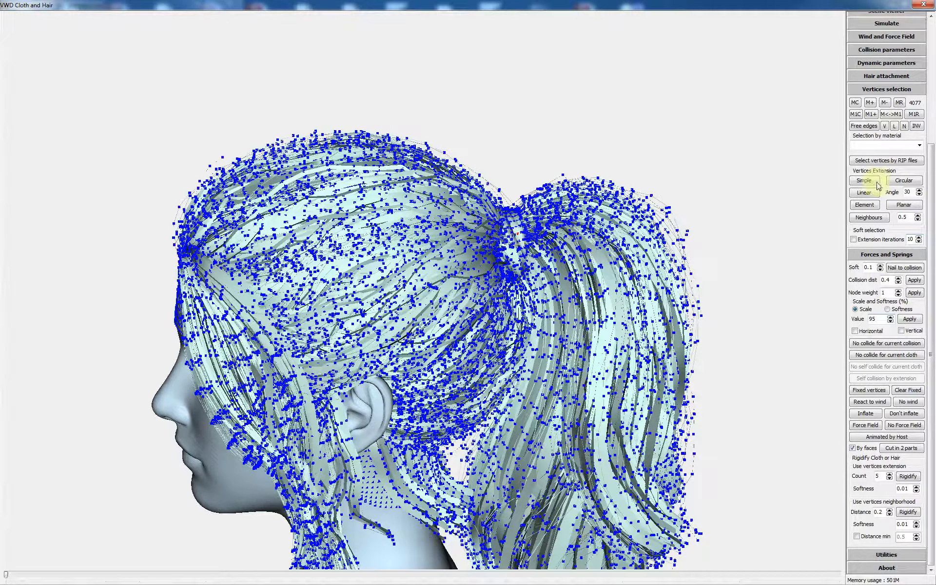
click(864, 205)
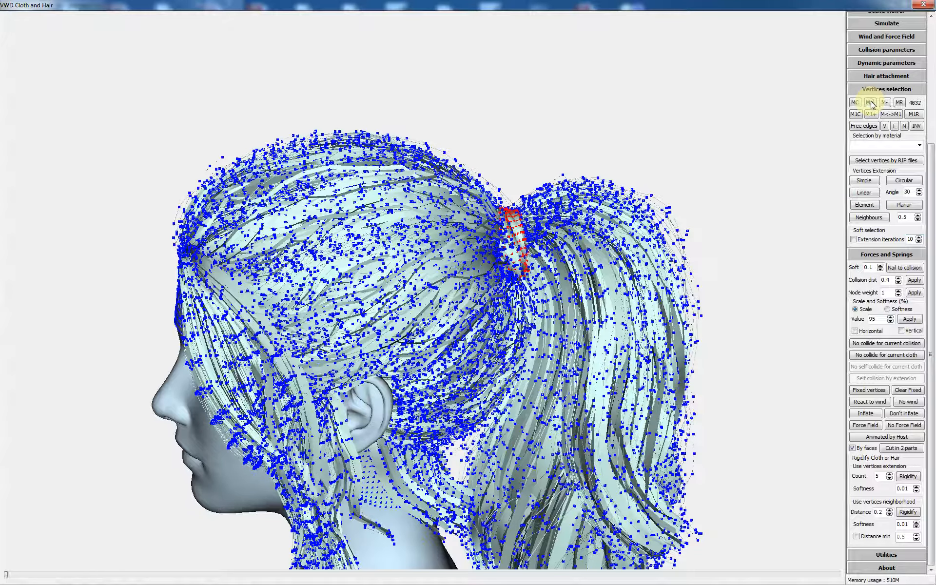
Recall the memorised skull cap and hair tie vertices and nail them to the collision object
scroll(625, 264, down, 5)
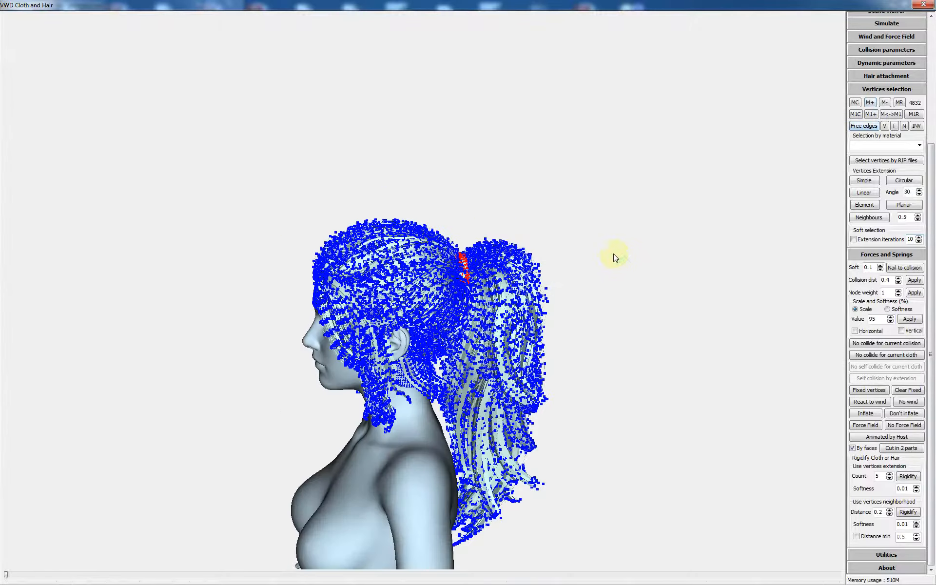
middle_drag(614, 254, 623, 253)
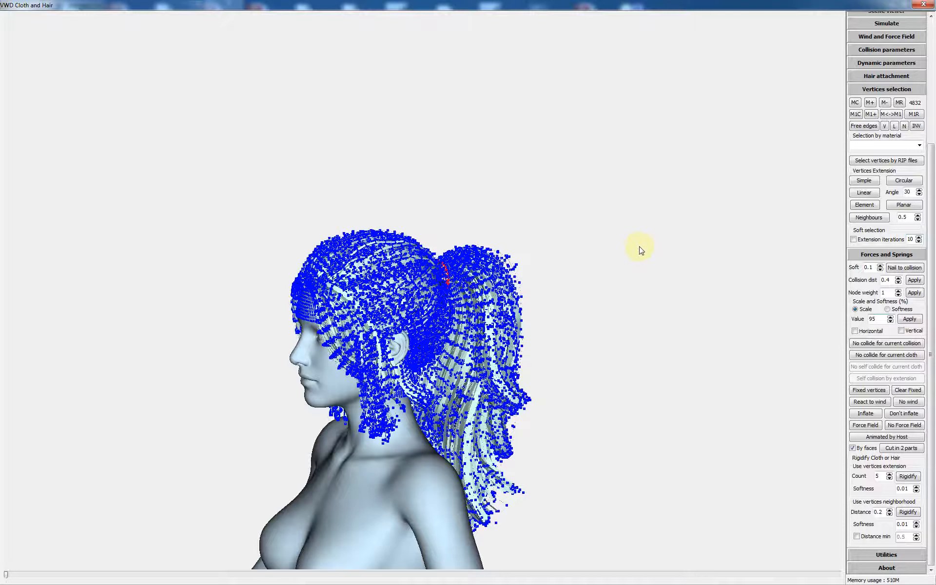
click(899, 103)
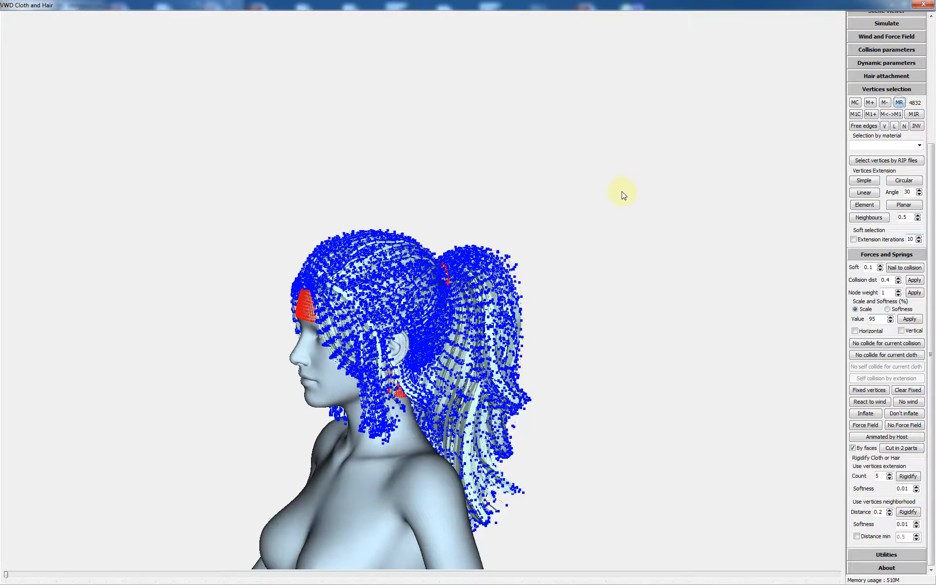
middle_drag(616, 190, 613, 193)
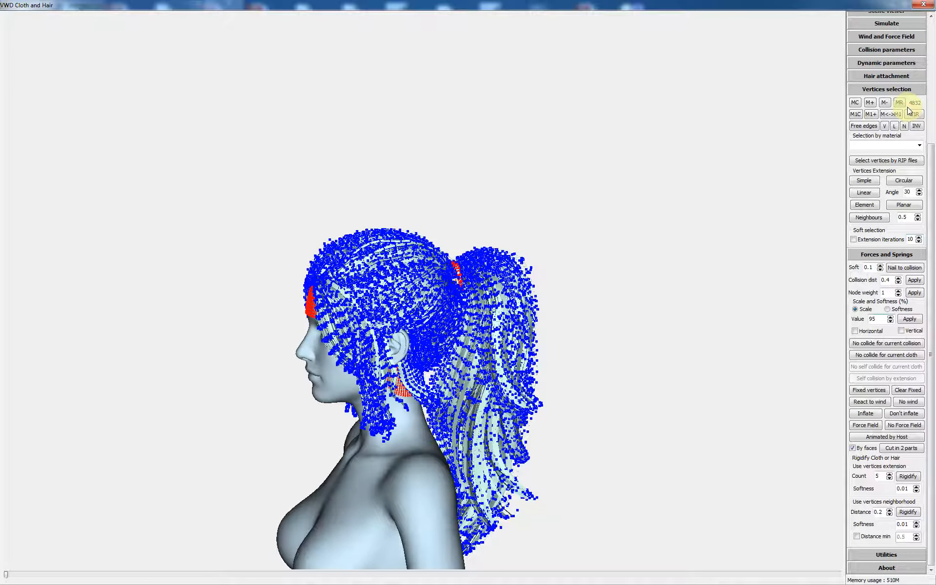
click(864, 205)
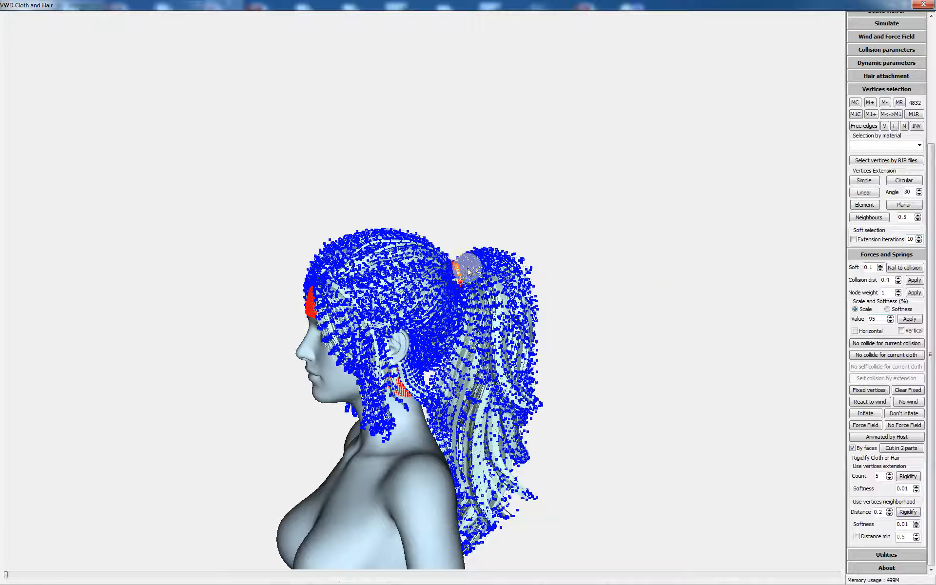
click(903, 267)
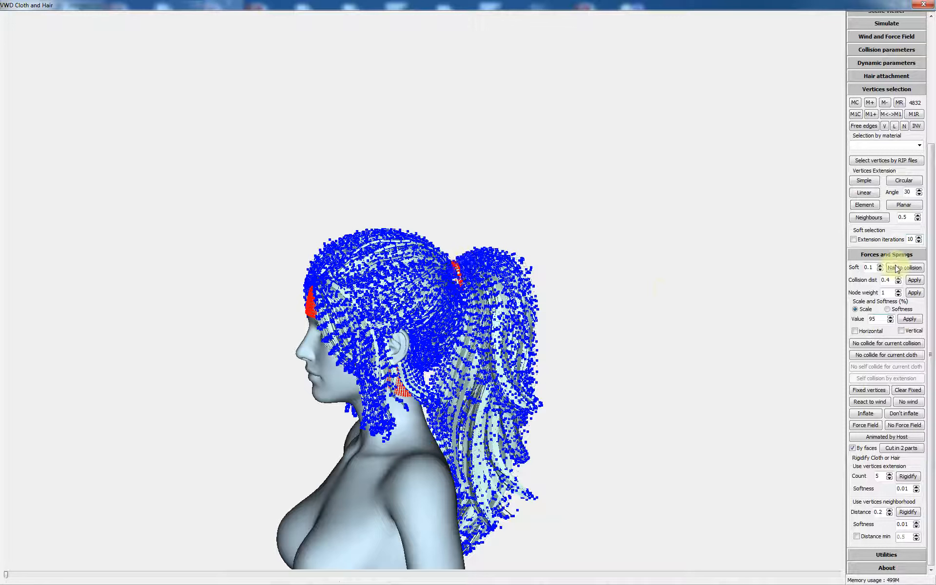
Extend the selection to neighbours within 0.5, then grow it with repeated Simple extensions over the scalp hair and ponytail base
click(862, 219)
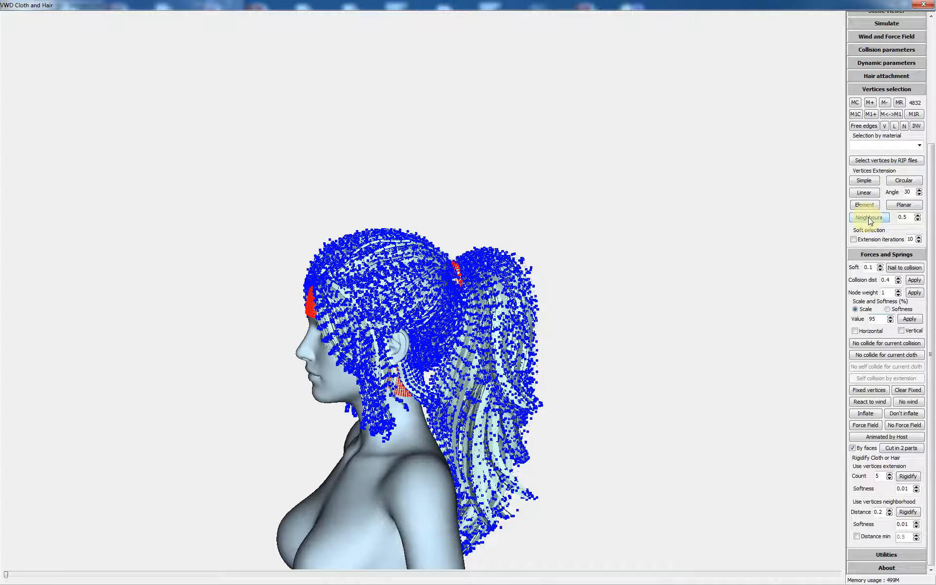
click(868, 219)
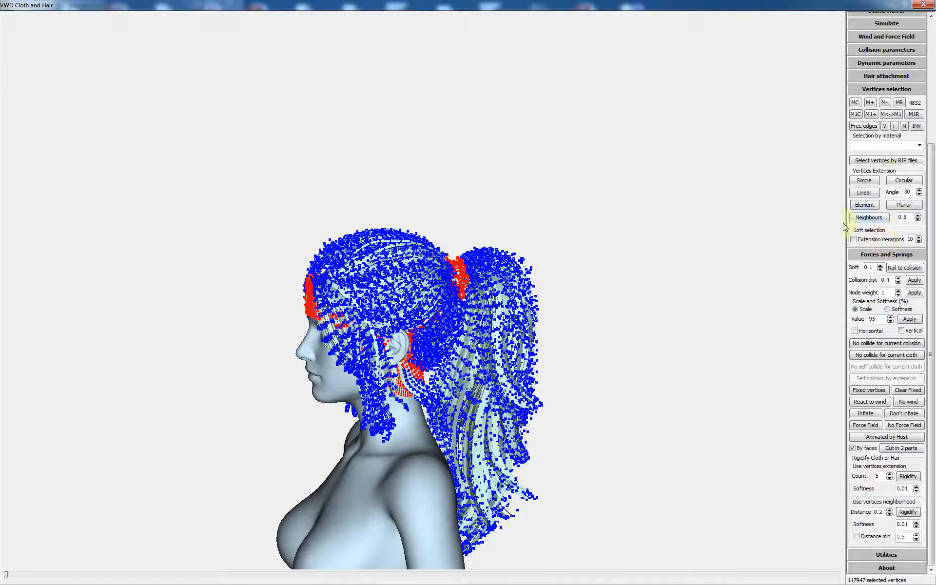
click(866, 182)
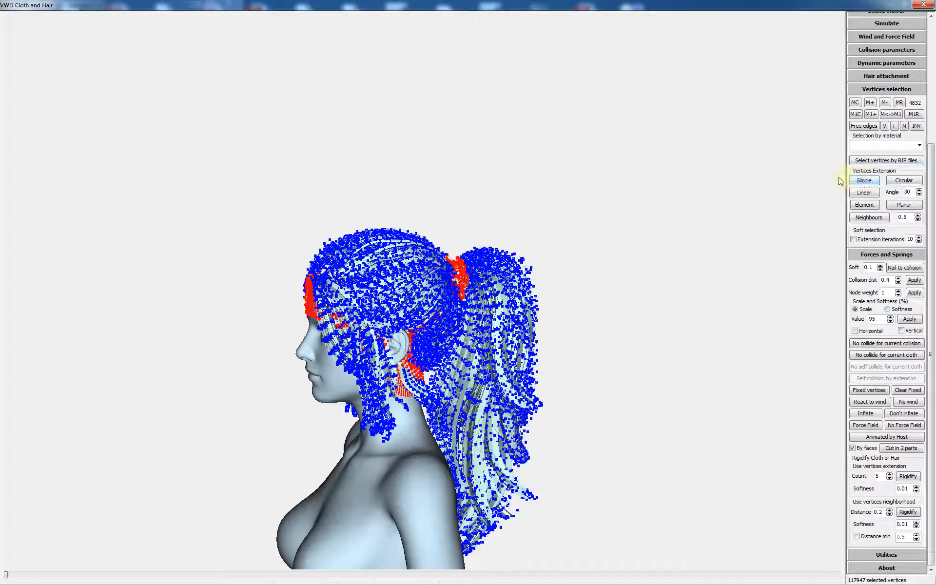
click(864, 182)
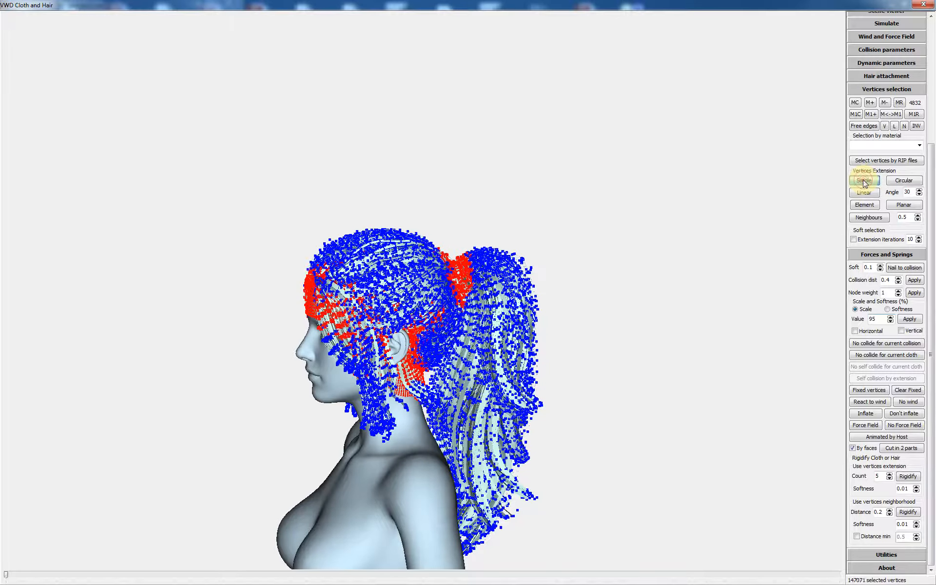
click(864, 182)
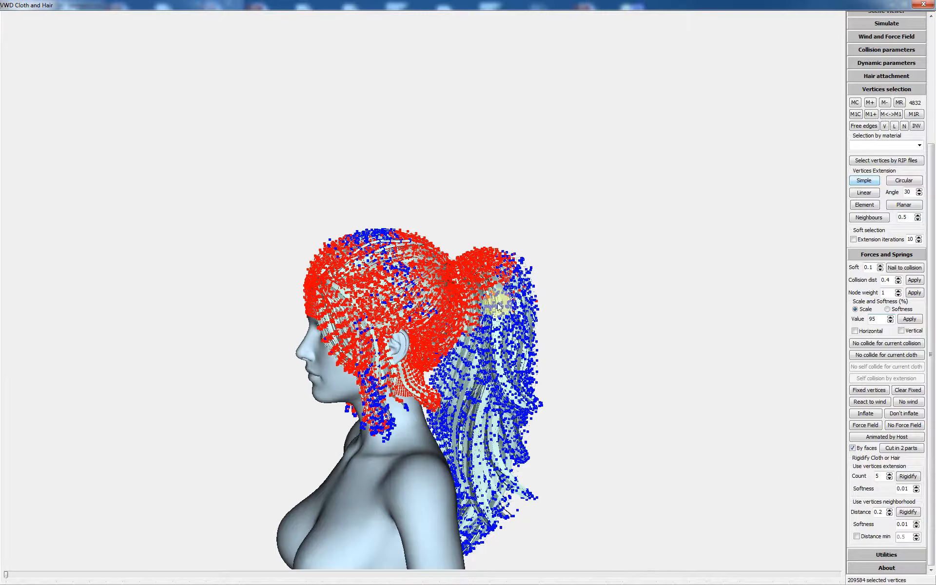
Set the extended selection of scalp hair and ponytail base vertices to Animated by Host
drag(497, 307, 446, 361)
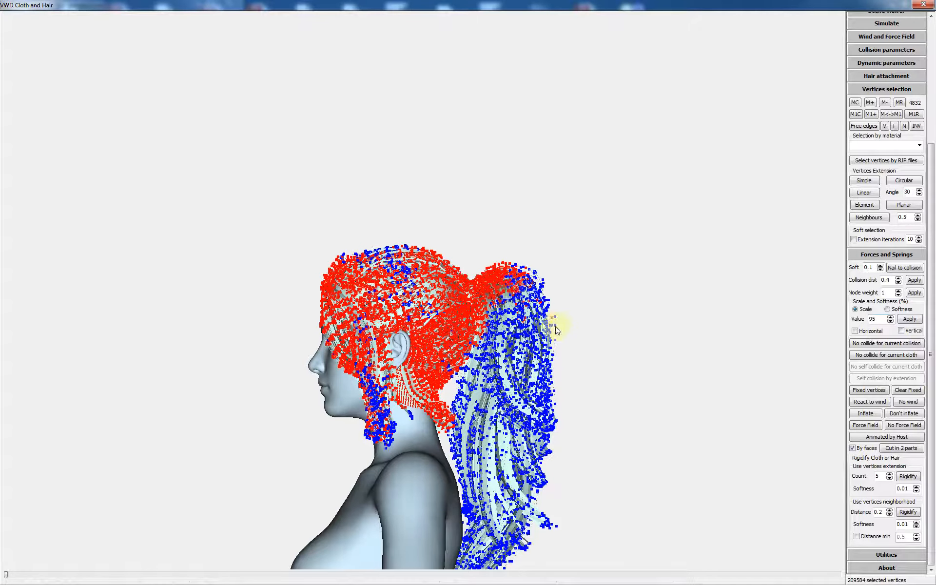
mouse_move(593, 291)
mouse_down()
mouse_move(612, 305)
mouse_move(603, 298)
mouse_up()
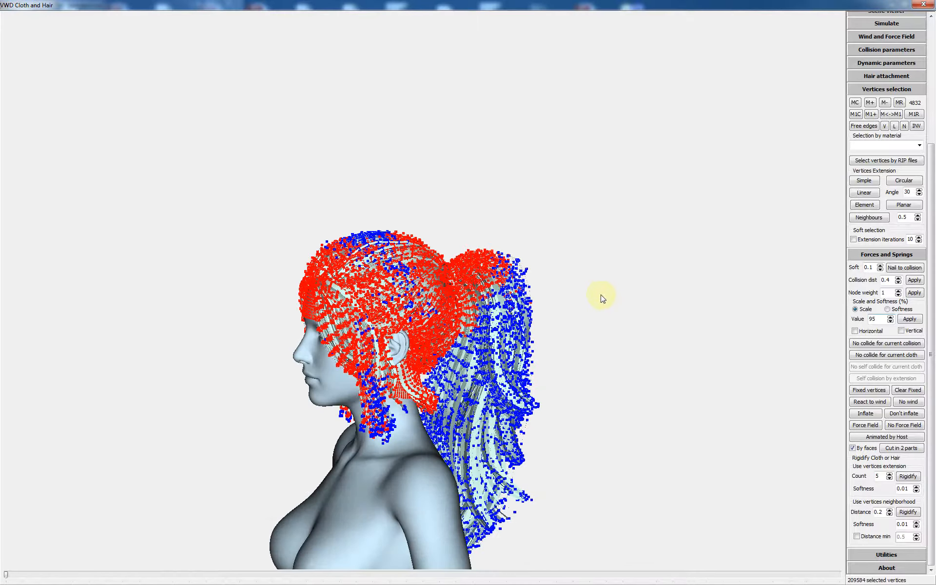
click(869, 217)
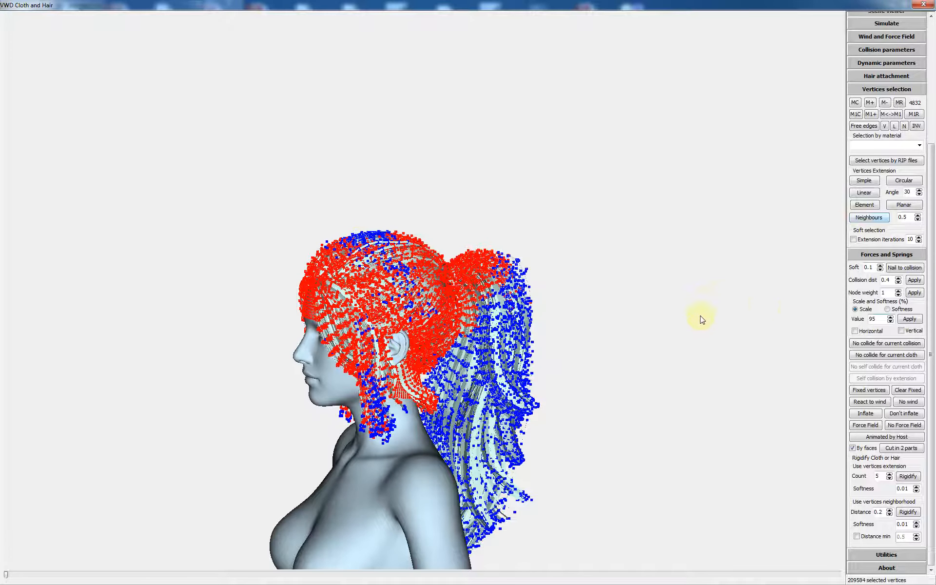
click(884, 356)
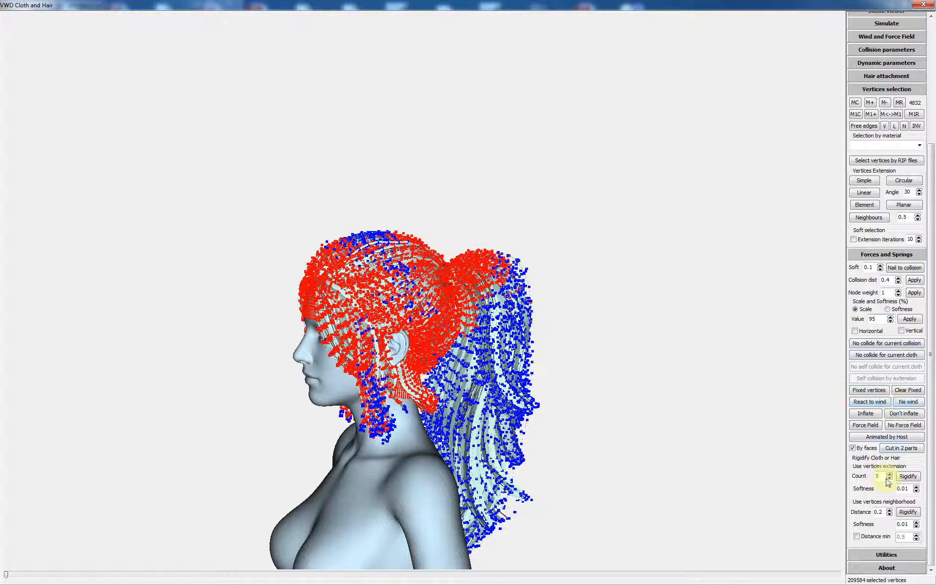
click(885, 439)
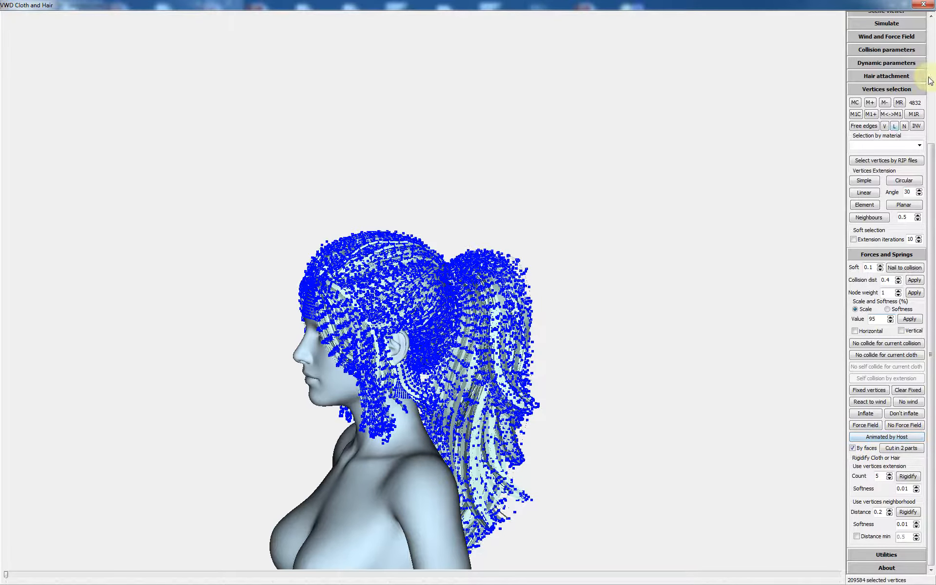
Enable fast animation in the simulation settings and run the dynamic simulation of the ponytail hair
click(886, 22)
scroll(694, 210, down, 3)
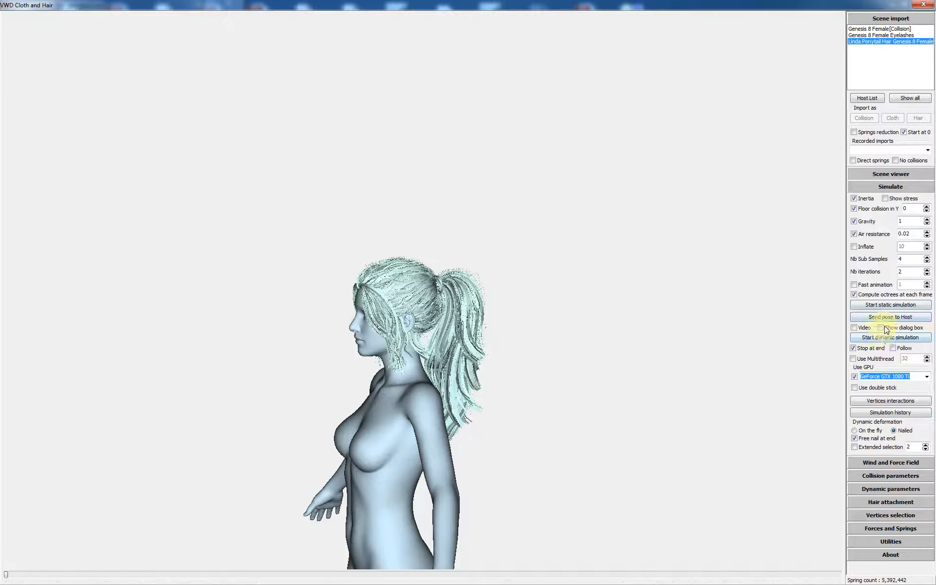
click(868, 284)
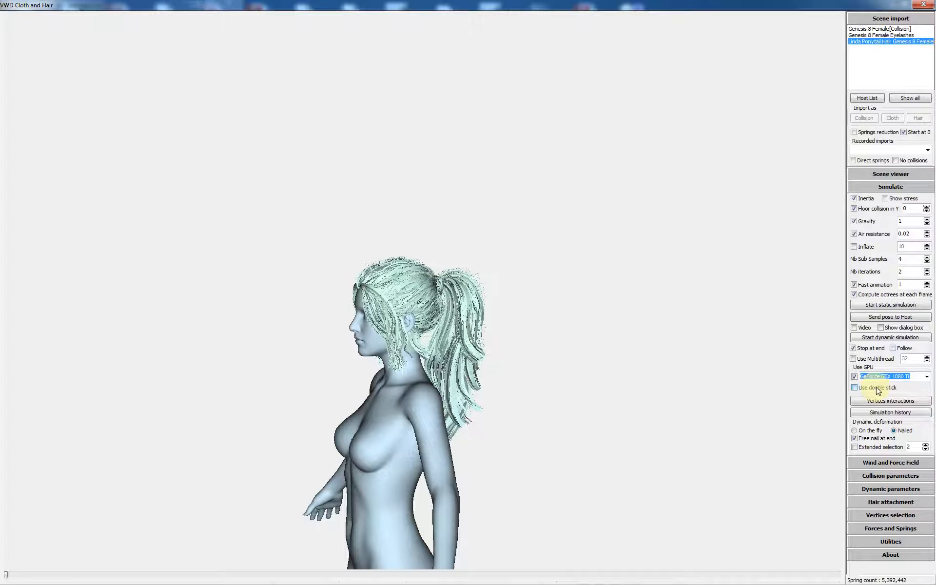
click(886, 338)
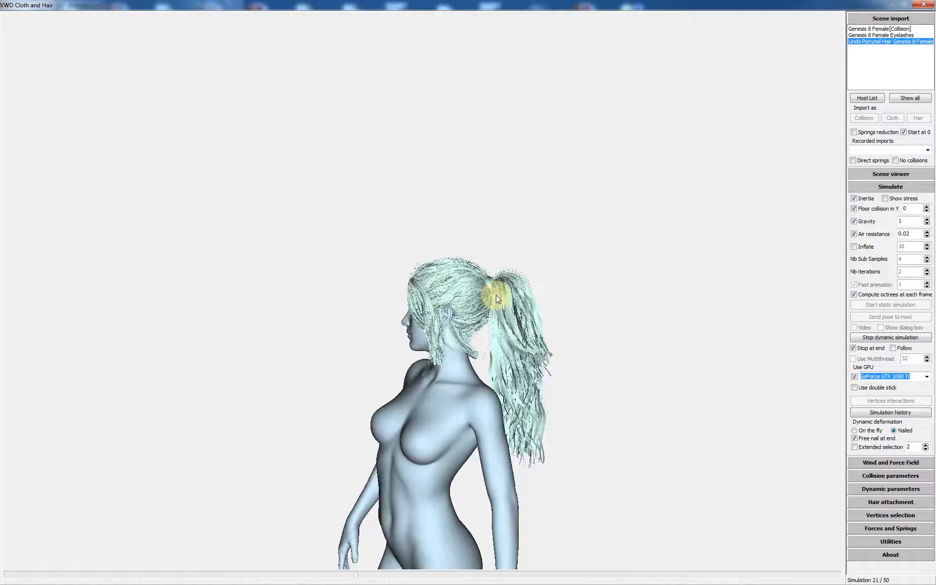
Send the finished hair simulation animation to the host
drag(496, 295, 496, 274)
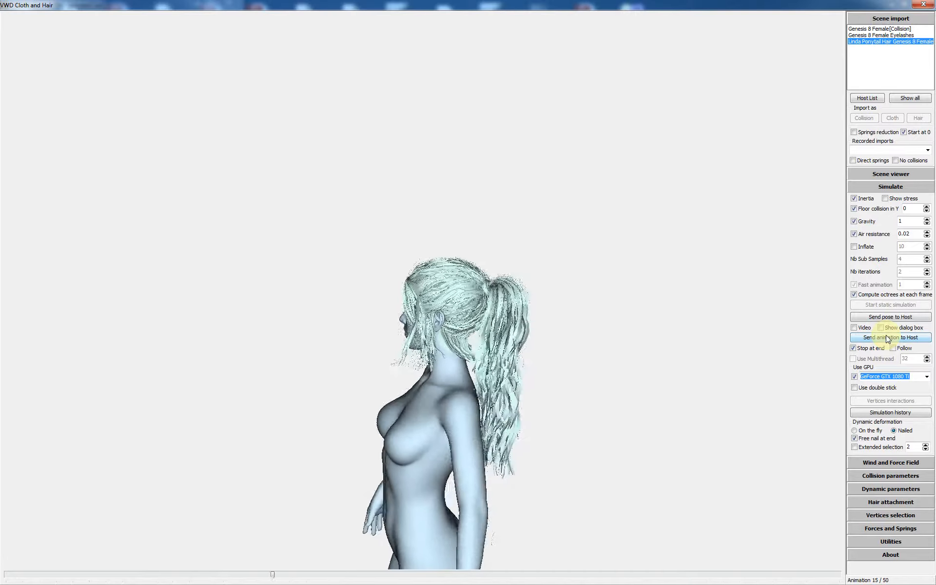
click(894, 336)
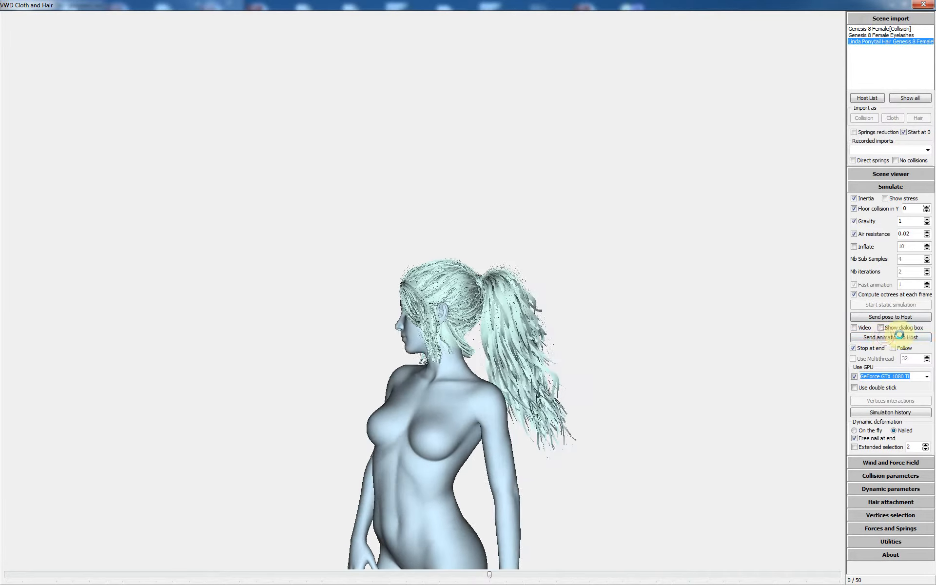